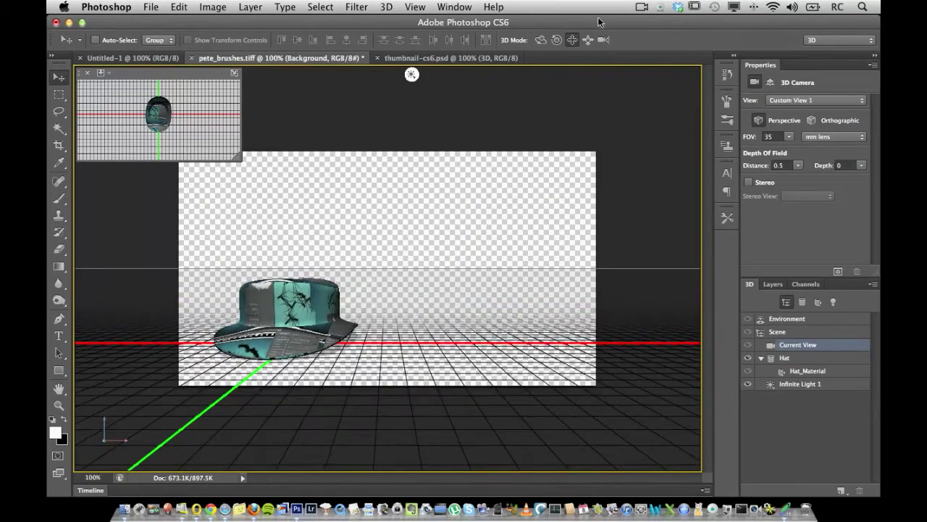
- Load the six TIFF files on the Desktop, adler.tiff through pscs6_brushes_painting.tiff, into one new document as a stack of layers
{"action": "left_click_drag", "start_coordinate": [326, 291], "coordinate": [300, 311]}
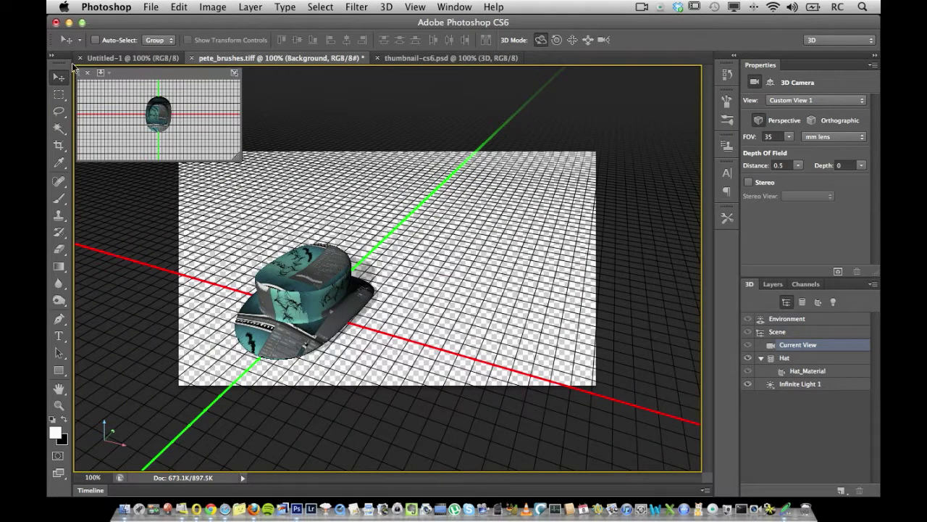
{"action": "left_click", "coordinate": [151, 7]}
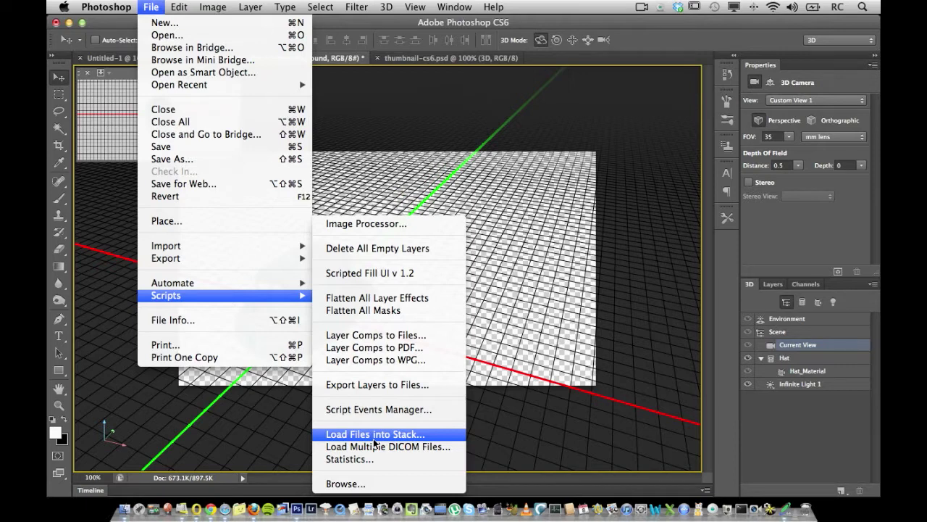
{"action": "left_click", "coordinate": [374, 434]}
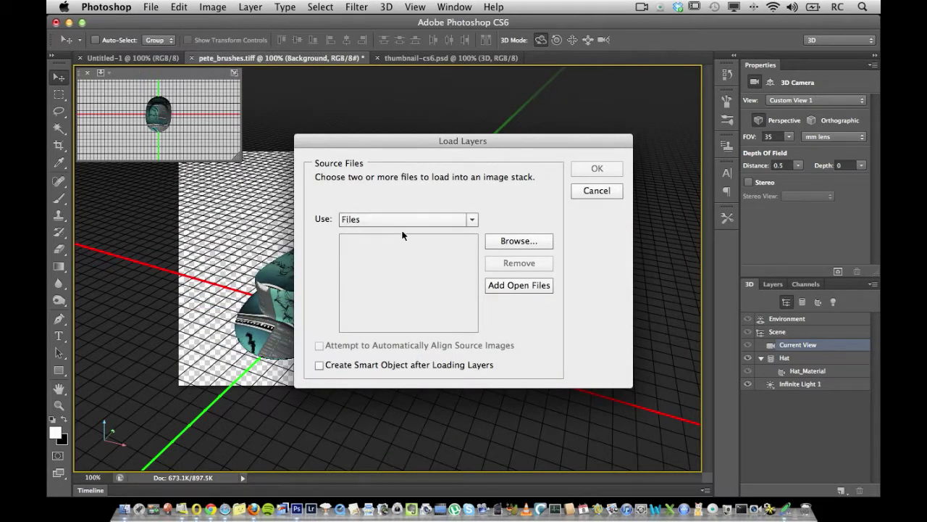
{"action": "left_click", "coordinate": [534, 241]}
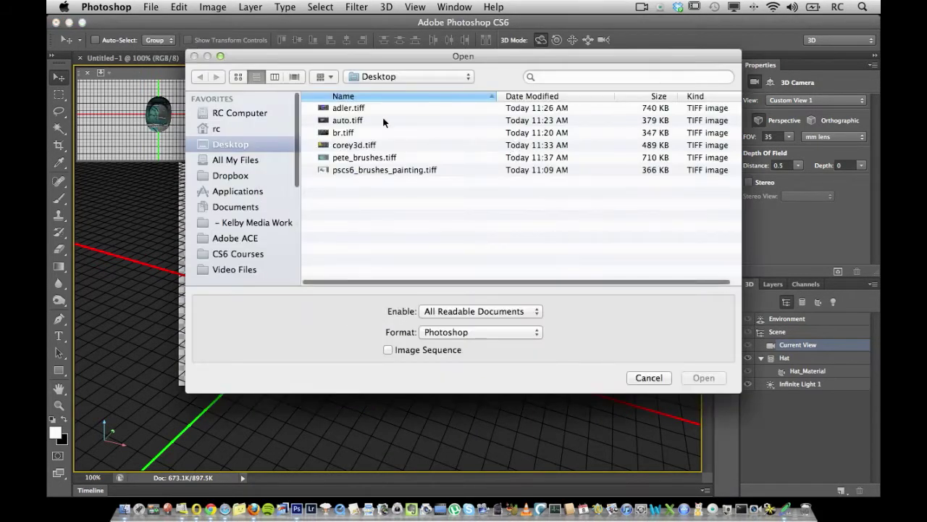
{"action": "left_click_drag", "start_coordinate": [365, 110], "coordinate": [388, 180]}
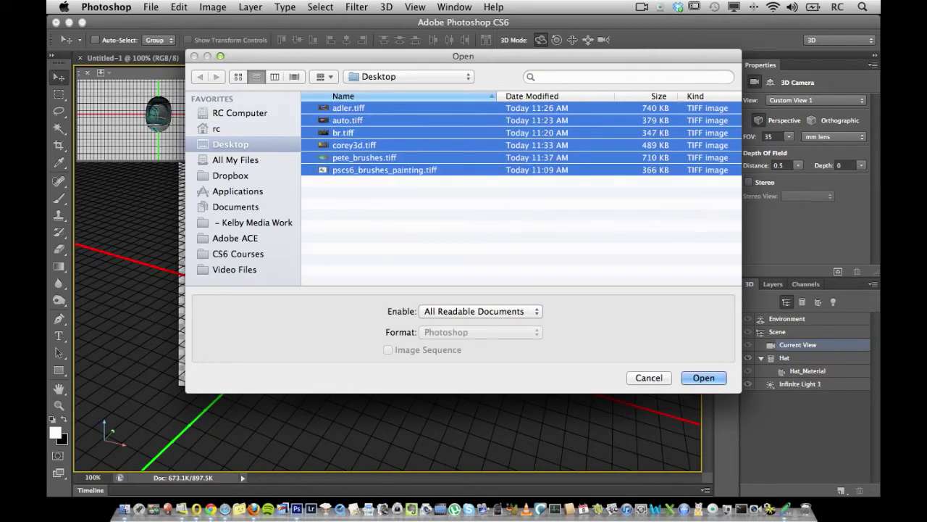
{"action": "left_click", "coordinate": [703, 383]}
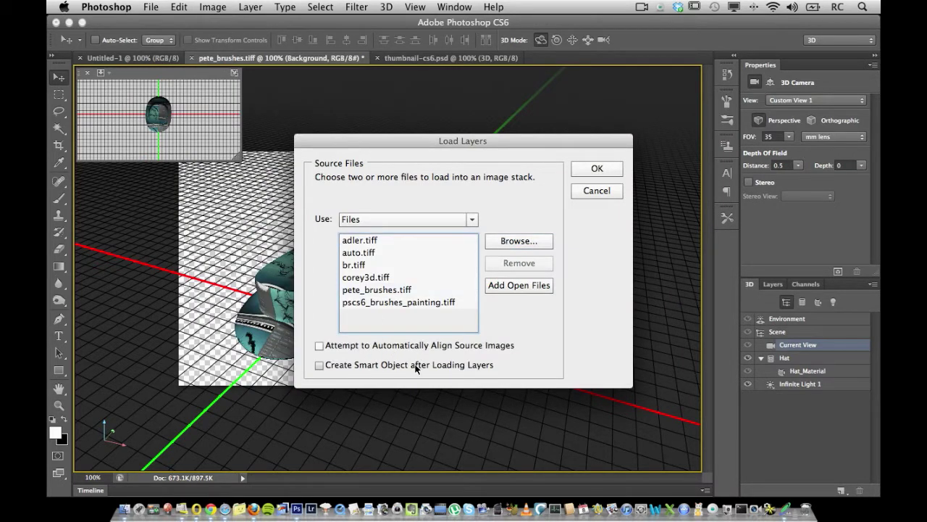
{"action": "left_click", "coordinate": [595, 169]}
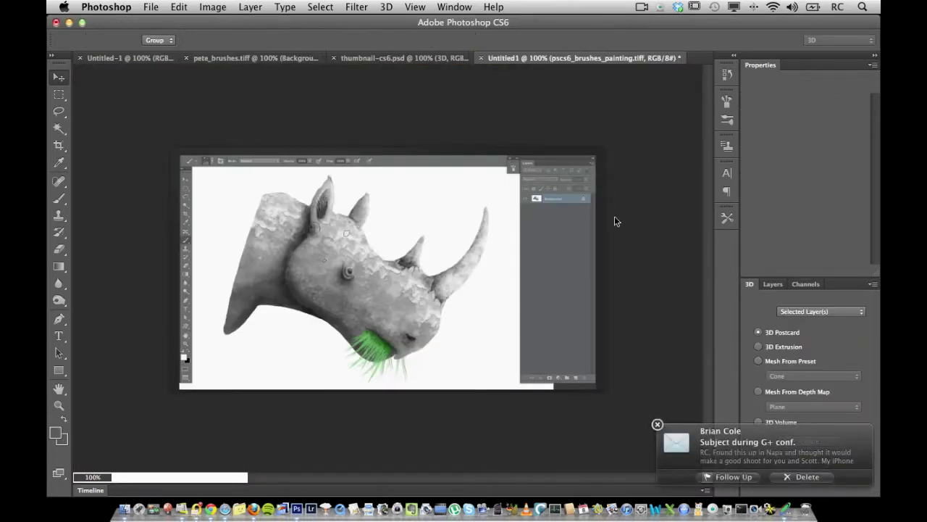
{"action": "left_click", "coordinate": [657, 425]}
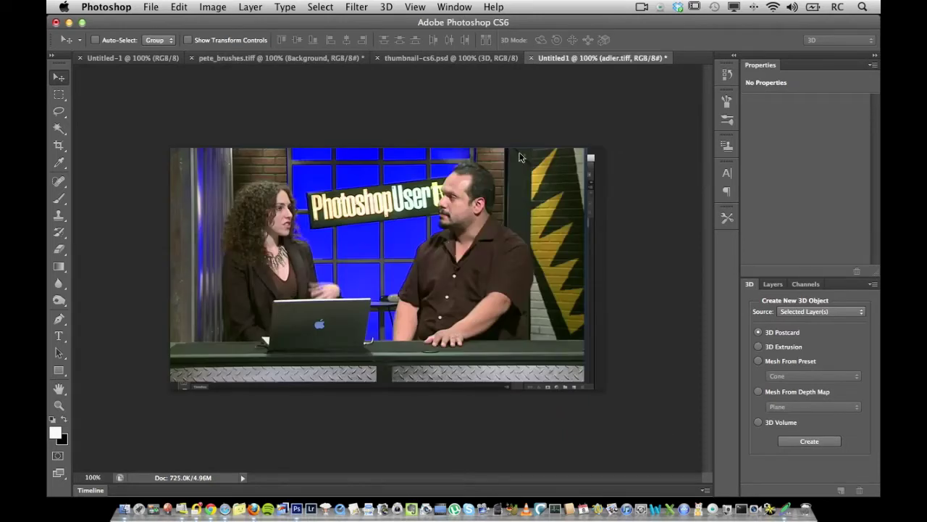
- Show the document's layers, collapse the texture list of pete_brushes.tiff and move that layer to the top of the stack
{"action": "left_click", "coordinate": [441, 6]}
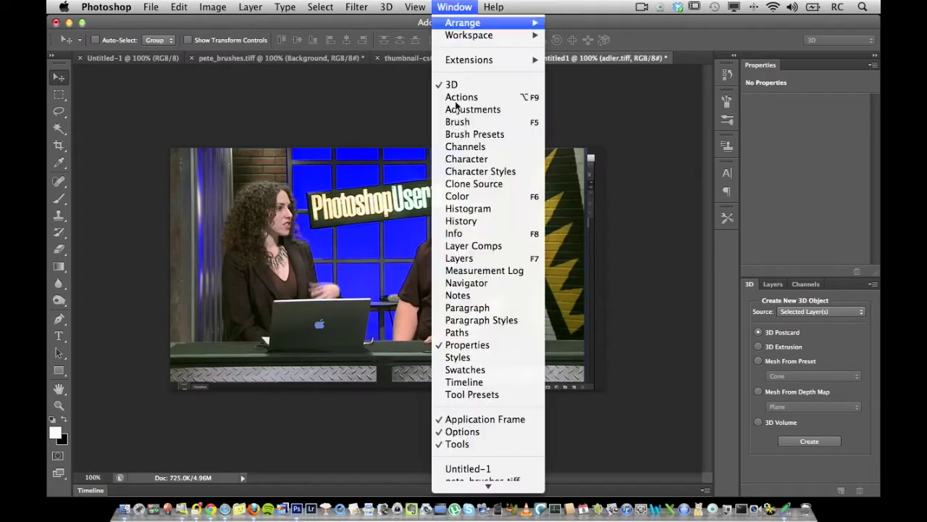
{"action": "left_click", "coordinate": [494, 262]}
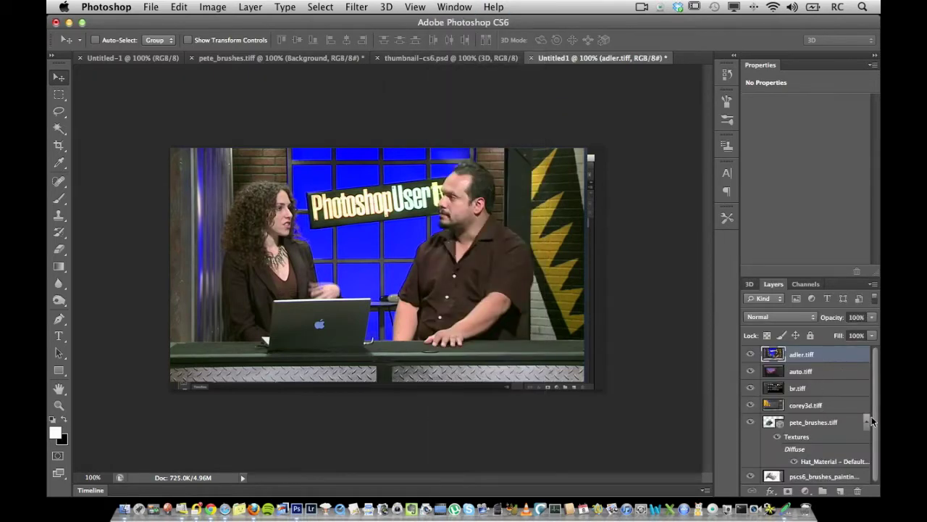
{"action": "left_click", "coordinate": [867, 423]}
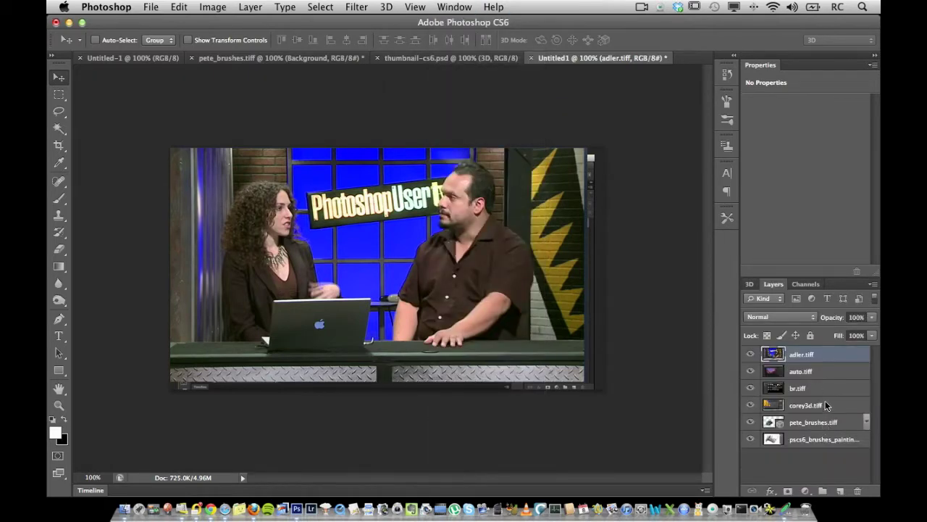
{"action": "left_click_drag", "start_coordinate": [828, 437], "coordinate": [842, 354]}
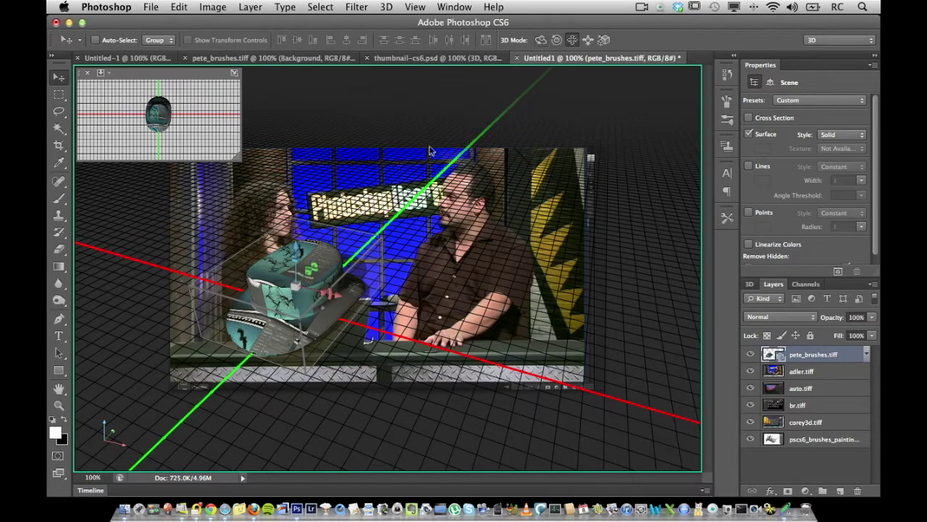
- Nudge the hat mesh and rotate it slightly around its Z axis in the pete_brushes.tiff 3D layer
{"action": "left_click", "coordinate": [269, 293]}
{"action": "left_click_drag", "start_coordinate": [268, 293], "coordinate": [267, 310]}
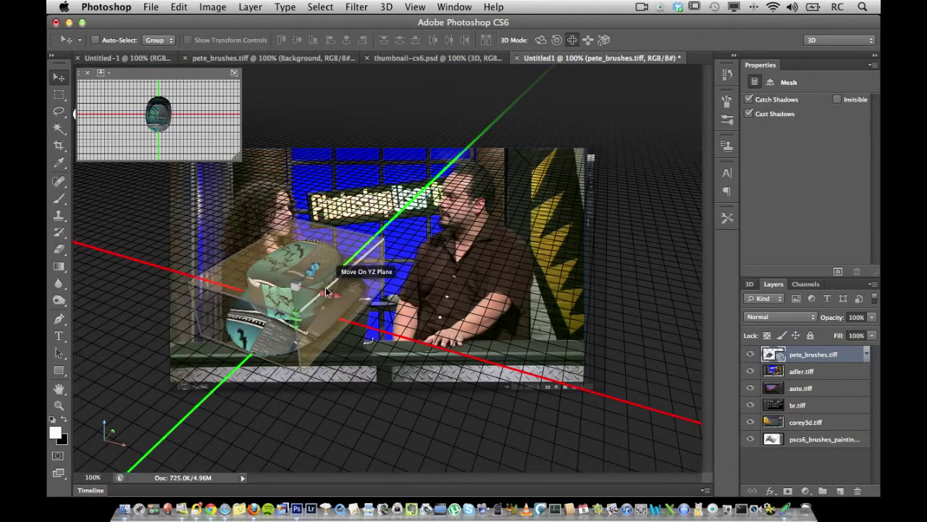
{"action": "left_click_drag", "start_coordinate": [320, 293], "coordinate": [345, 282]}
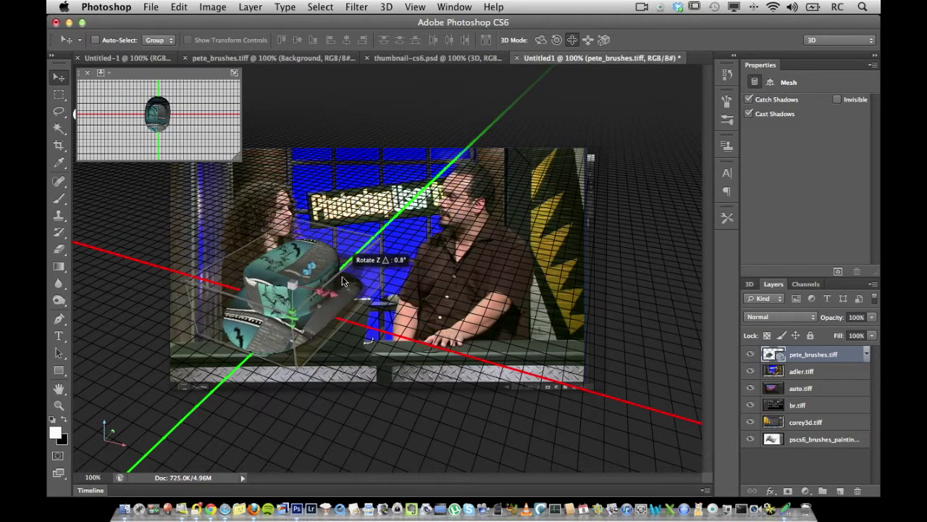
{"action": "left_click", "coordinate": [552, 181]}
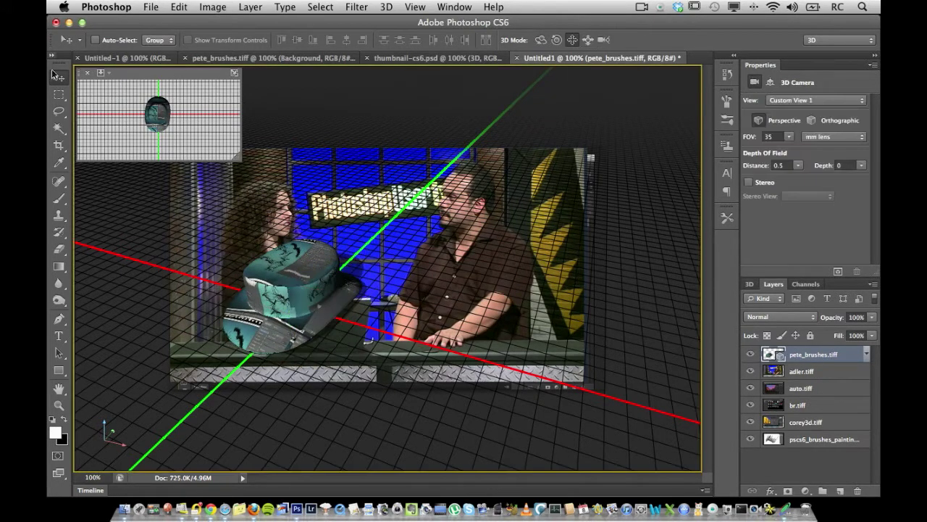
- Hide the adler.tiff layer and select the br.tiff layer
{"action": "left_click", "coordinate": [837, 370]}
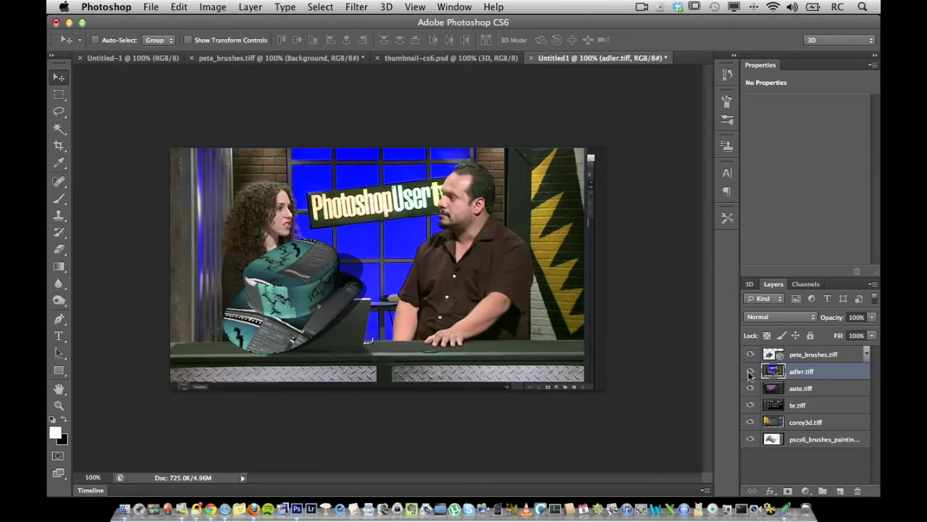
{"action": "left_click", "coordinate": [750, 371]}
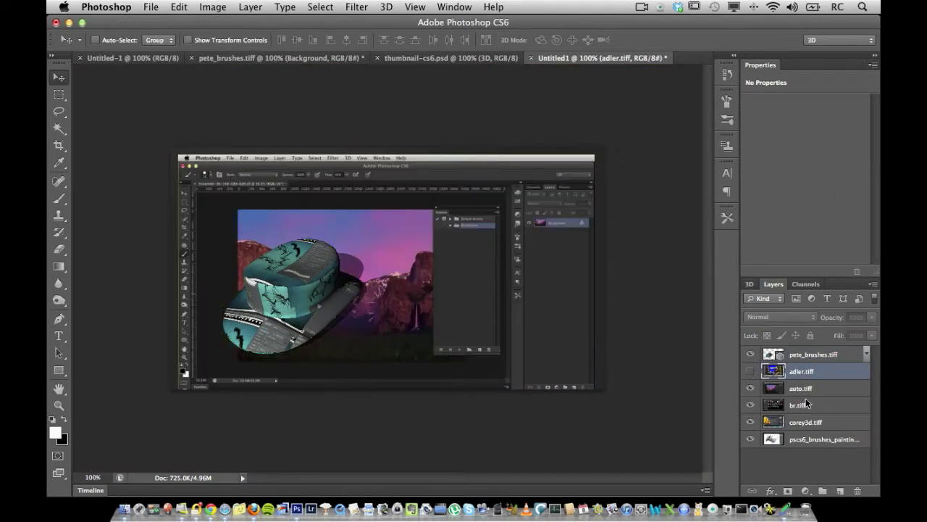
{"action": "left_click", "coordinate": [830, 405]}
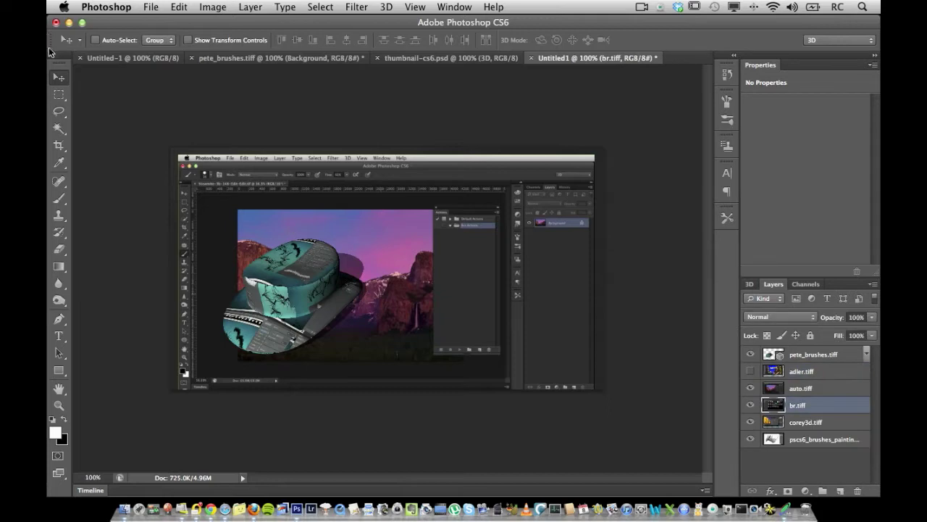
- Pan the 3D camera of the pete_brushes.tiff layer so the hat sits in the lower left corner of the image
{"action": "left_click", "coordinate": [813, 355]}
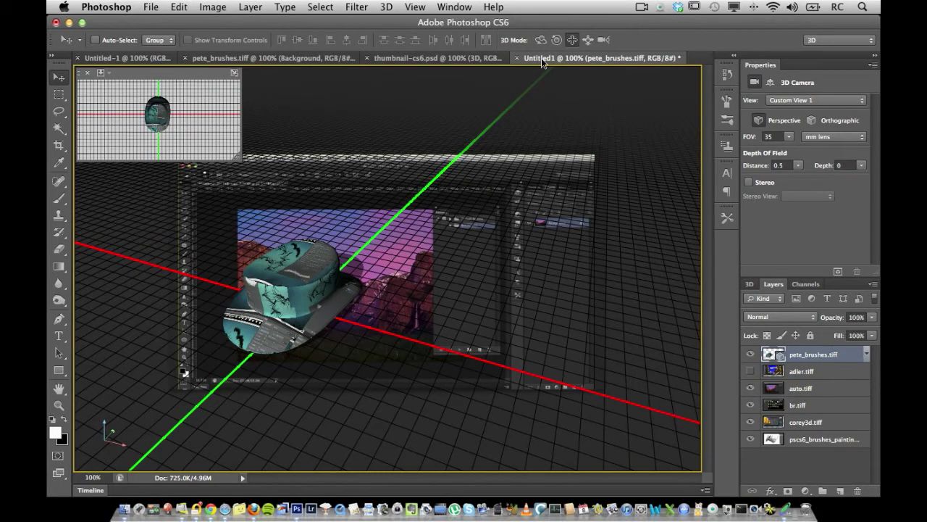
{"action": "left_click_drag", "start_coordinate": [313, 271], "coordinate": [276, 297]}
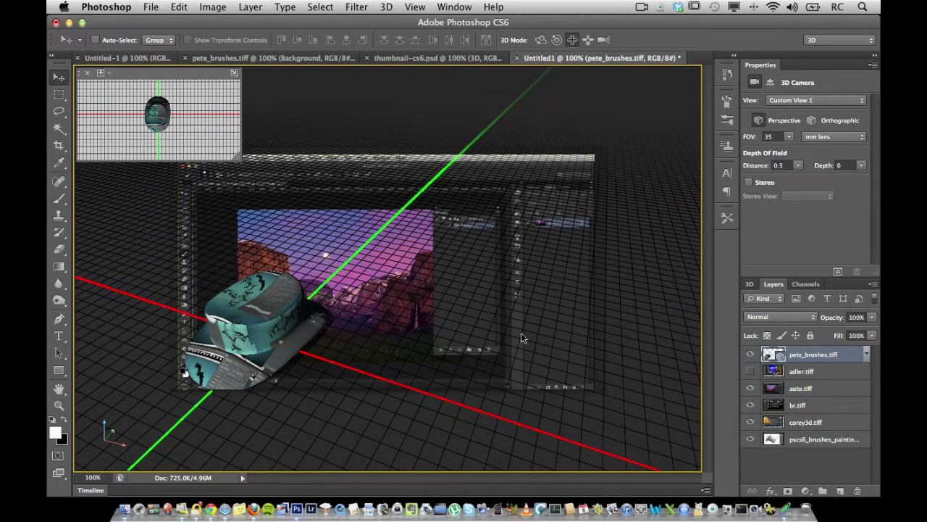
{"action": "left_click", "coordinate": [804, 371]}
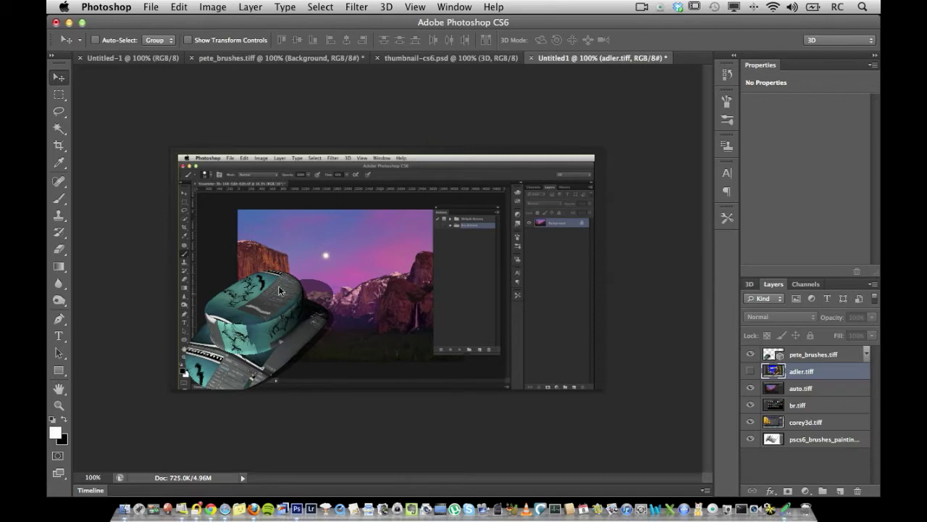
{"action": "double_click", "coordinate": [809, 356]}
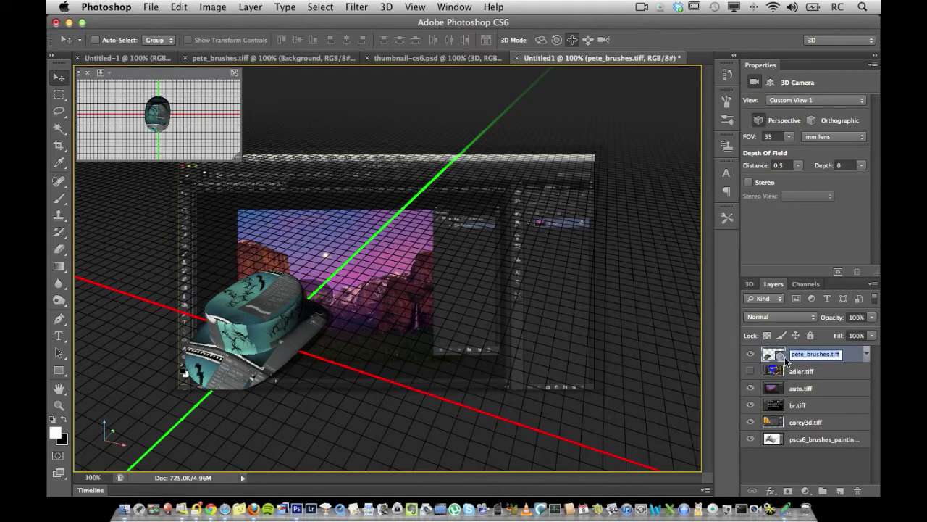
{"action": "key", "text": "Return"}
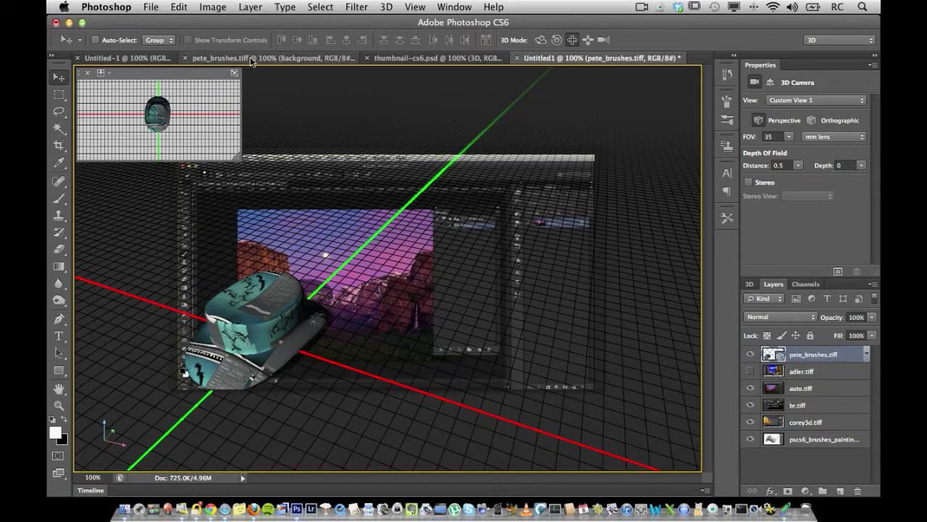
- Undo the 3D hat conversion in the pete_brushes.tiff document, back to the flat Background image
{"action": "left_click", "coordinate": [405, 59]}
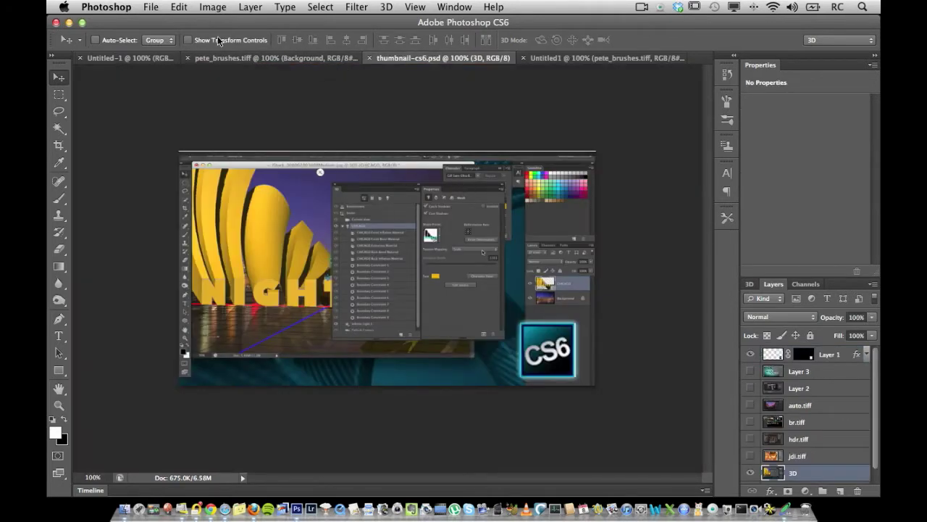
{"action": "left_click", "coordinate": [261, 56]}
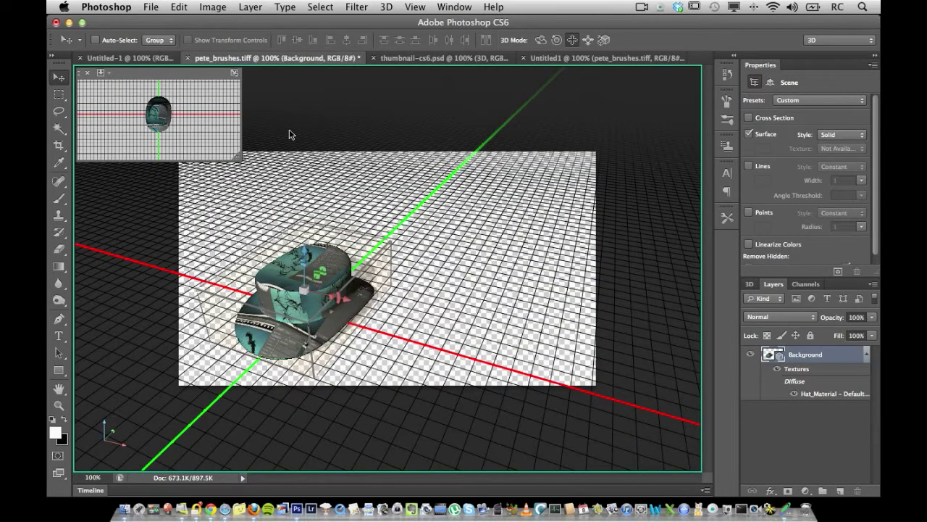
{"action": "key", "text": "ctrl+alt+z"}
{"action": "key", "text": "ctrl+alt+z"}
{"action": "key", "text": "ctrl+alt+z"}
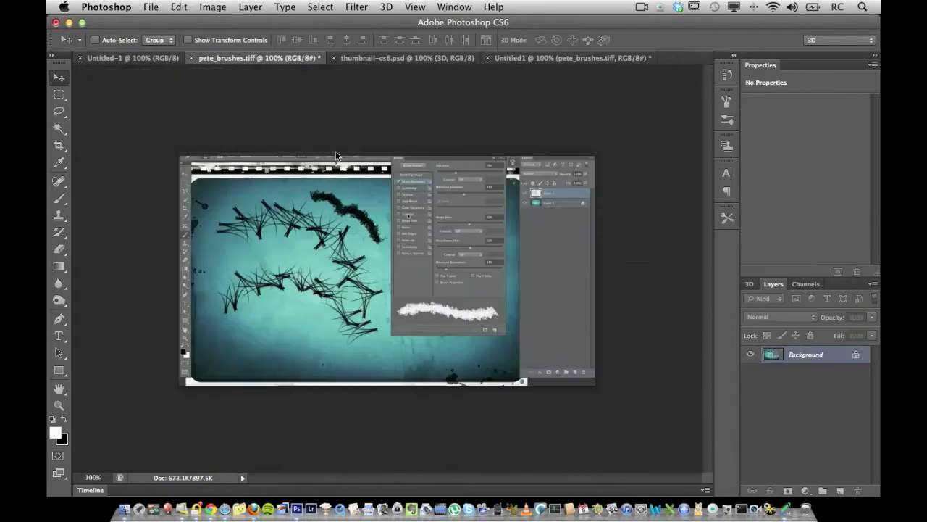
- Copy the CS6 logo layer from thumbnail-cs6.psd into pete_brushes.tiff and place it near the middle of the image
{"action": "left_click", "coordinate": [397, 57]}
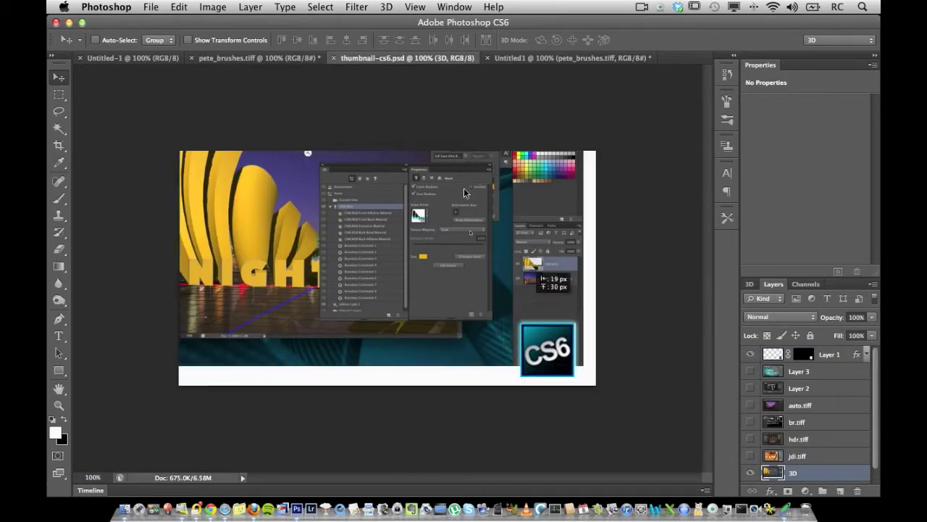
{"action": "left_click", "coordinate": [270, 57]}
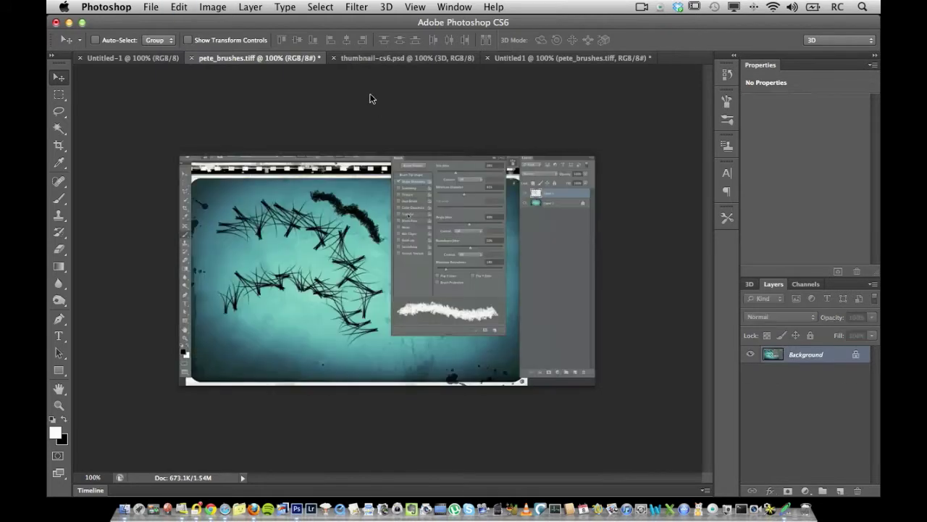
{"action": "left_click", "coordinate": [398, 58]}
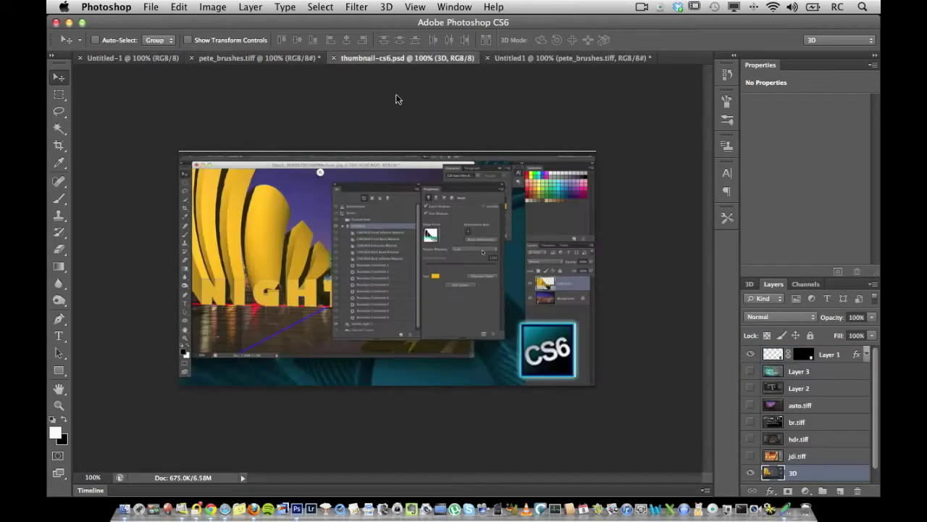
{"action": "right_click", "coordinate": [552, 344]}
{"action": "left_click", "coordinate": [570, 345]}
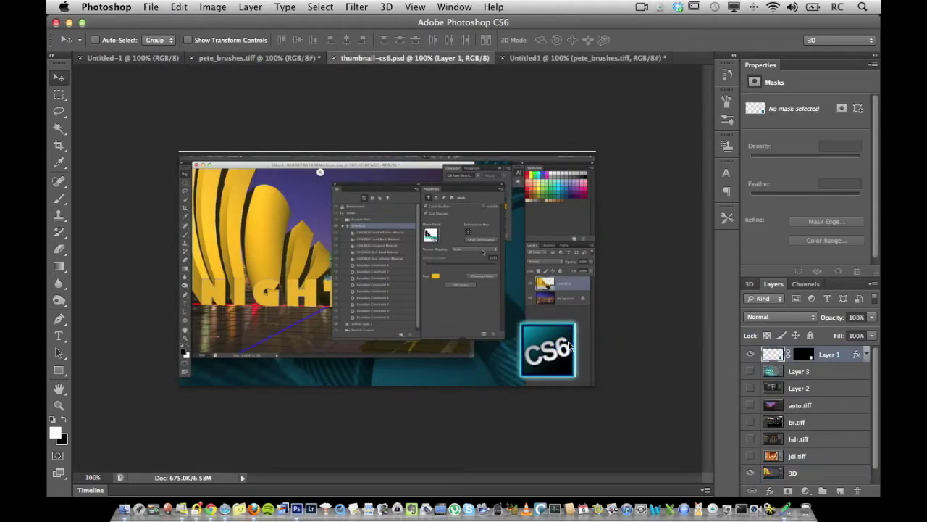
{"action": "left_click", "coordinate": [240, 58]}
{"action": "left_click_drag", "start_coordinate": [392, 281], "coordinate": [391, 281]}
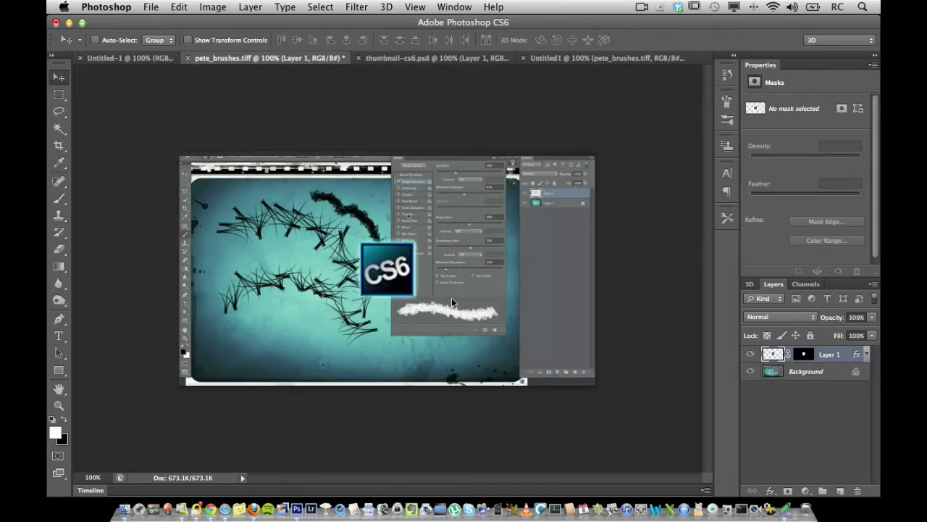
- Enlarge the CS6 logo around its centre to roughly one and a half times its size with Free Transform
{"action": "key", "text": "ctrl+t"}
{"action": "left_click_drag", "start_coordinate": [447, 240], "coordinate": [473, 221]}
{"action": "key", "text": "Return"}
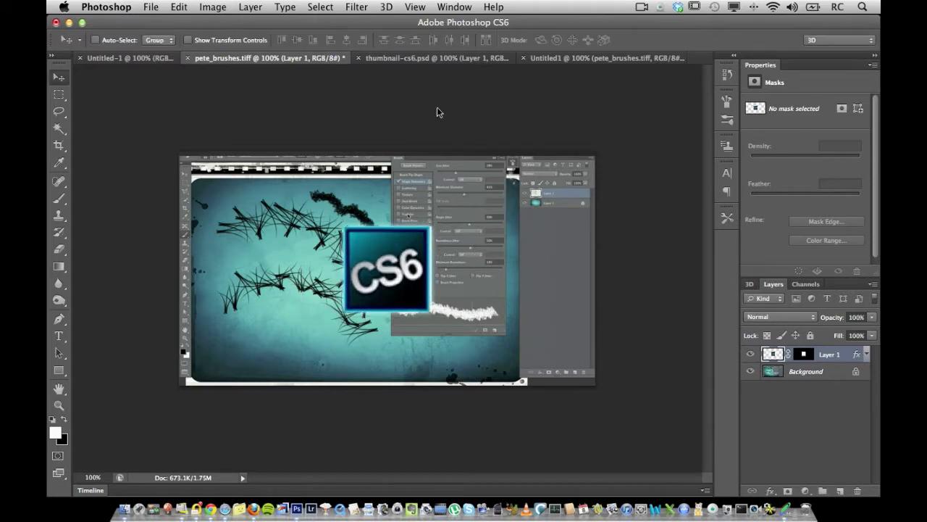
- Merge the CS6 logo layer into the Background layer
{"action": "left_click", "coordinate": [406, 7]}
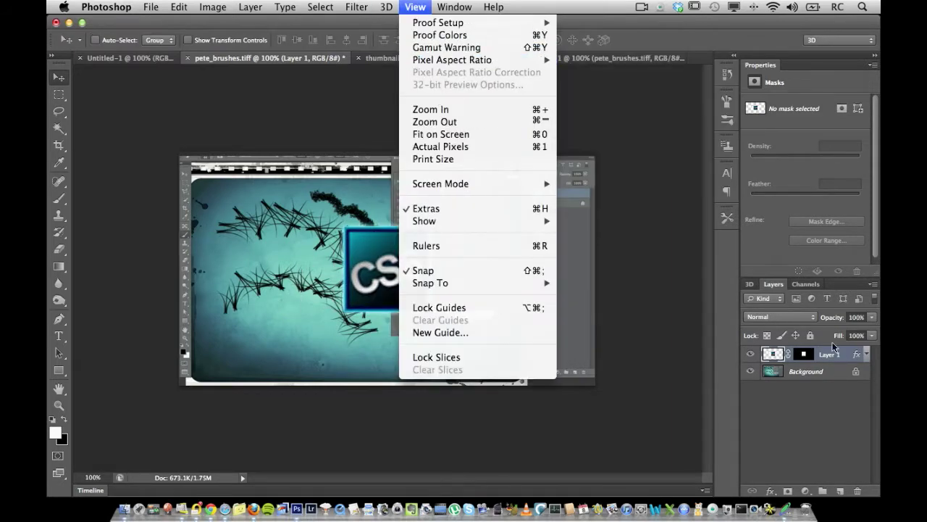
{"action": "left_click", "coordinate": [825, 372]}
{"action": "key", "text": "ctrl+e"}
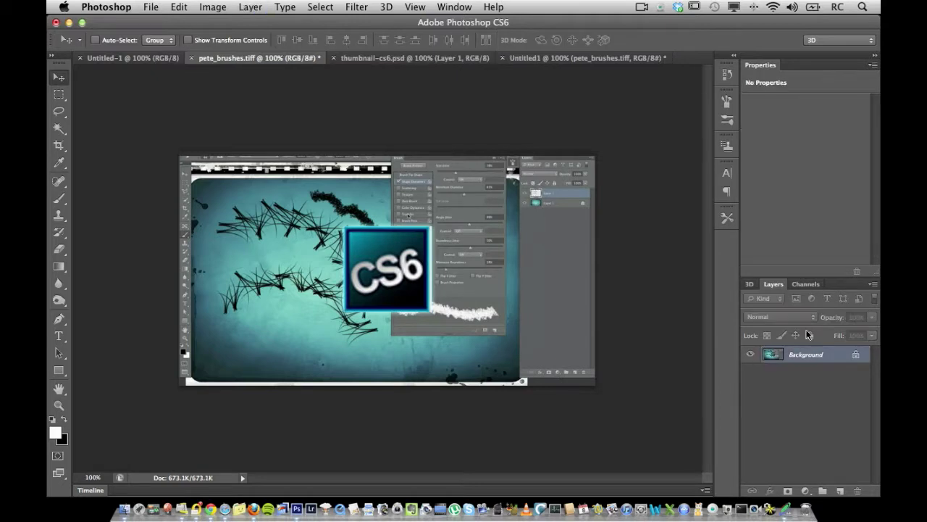
- Create a new 3D mesh from the Background layer using the Hat preset
{"action": "left_click", "coordinate": [386, 6]}
{"action": "mouse_move", "coordinate": [479, 97]}
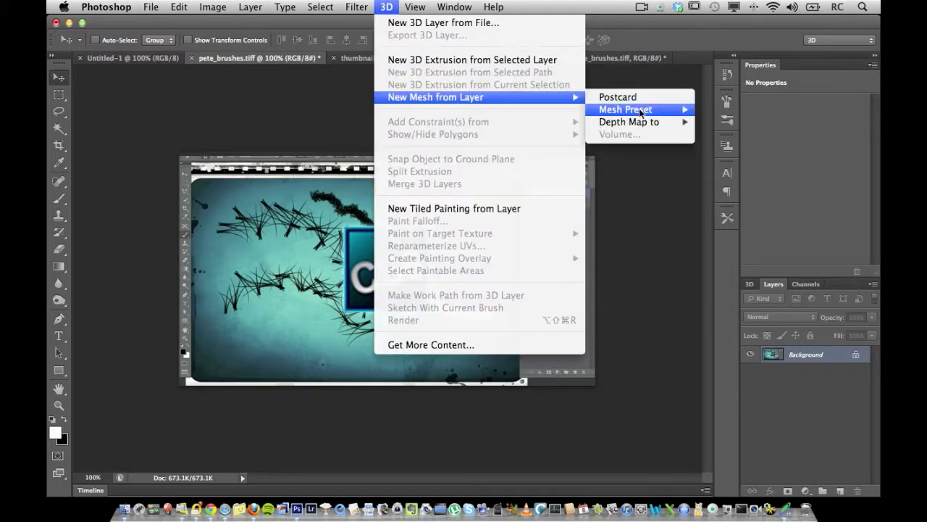
{"action": "mouse_move", "coordinate": [648, 111]}
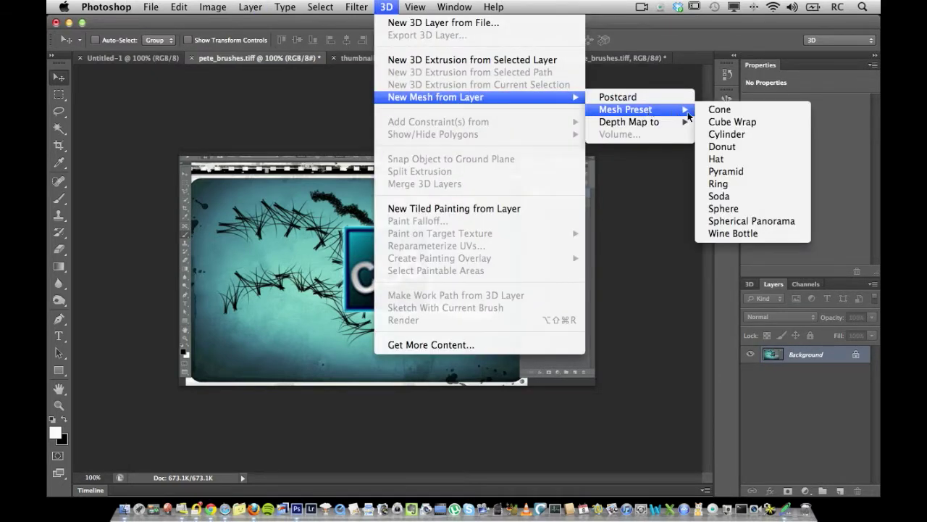
{"action": "left_click", "coordinate": [746, 157]}
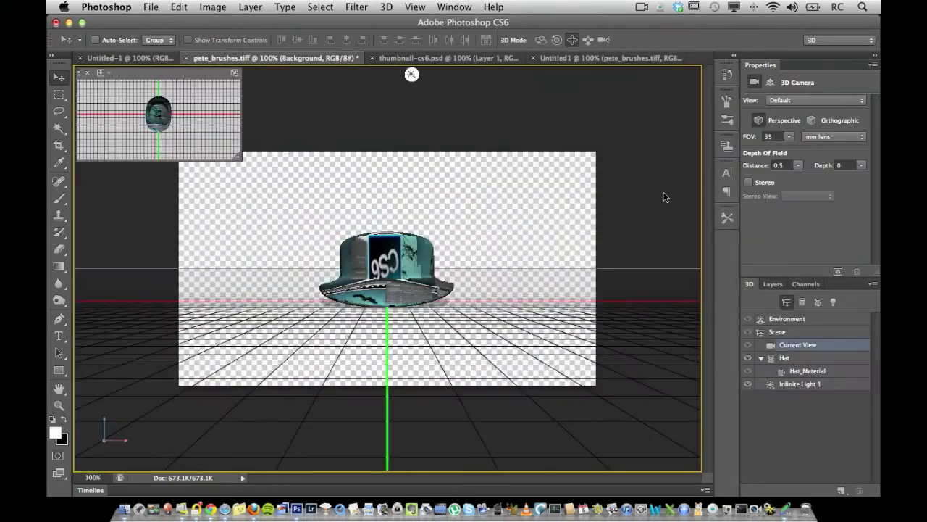
- Orbit the 3D camera around the new hat, and around the hat in the Untitled1 document to see it from the side
{"action": "left_click", "coordinate": [541, 40]}
{"action": "left_click_drag", "start_coordinate": [428, 301], "coordinate": [400, 312]}
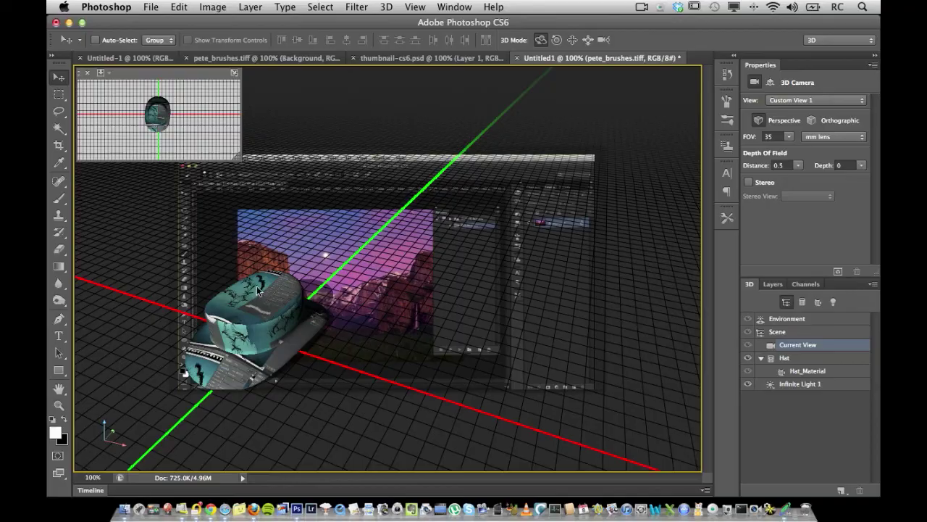
{"action": "left_click_drag", "start_coordinate": [258, 288], "coordinate": [388, 308]}
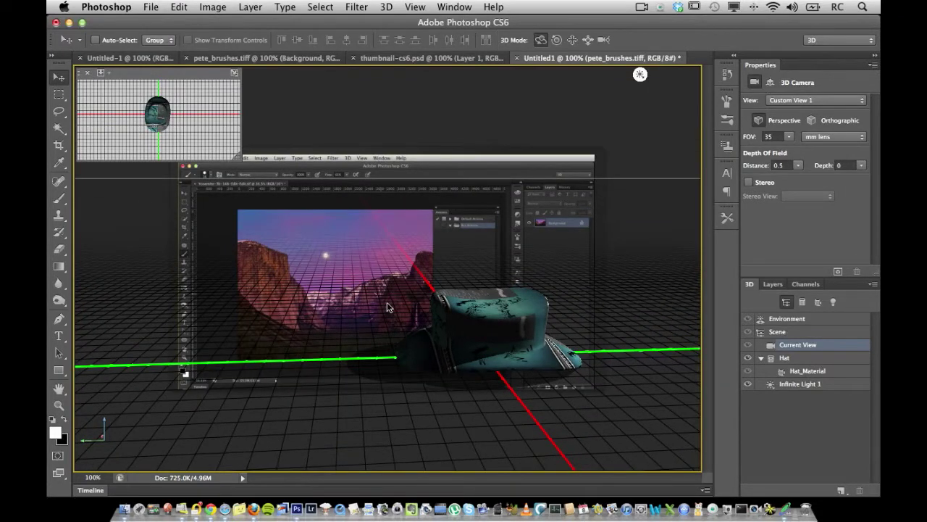